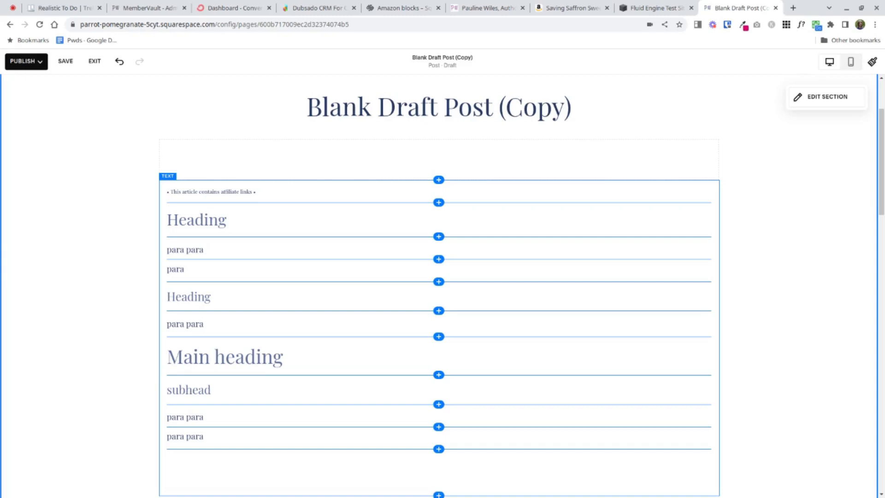
- Insert an Amazon block between the affiliate links notice and the first heading of the draft post
click(558, 204)
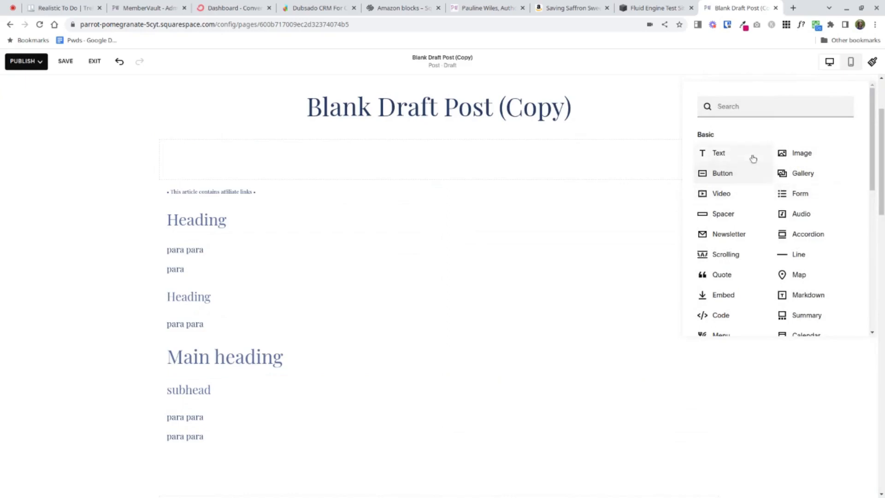
scroll(751, 180, down, 5)
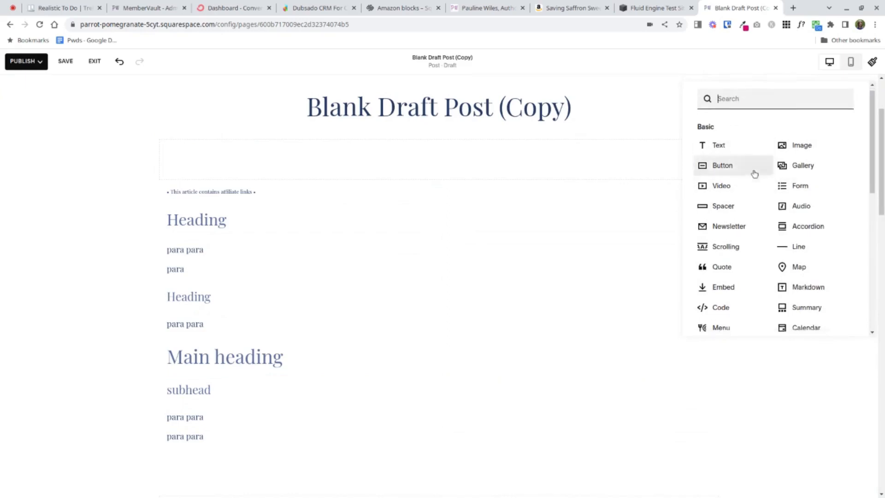
scroll(743, 202, down, 3)
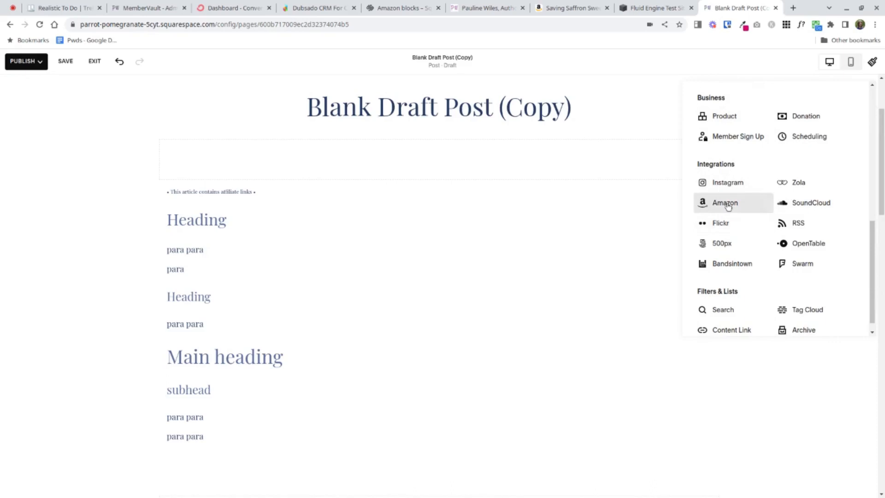
click(727, 206)
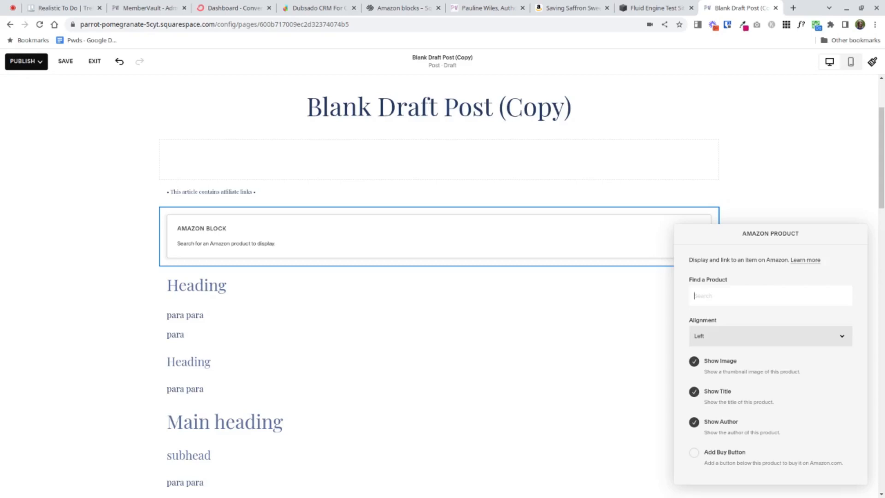
- Copy ASIN B00C6CB3DS from the book's Amazon page and use it to select Saving Saffron Sweeting as the Amazon block's product
click(564, 7)
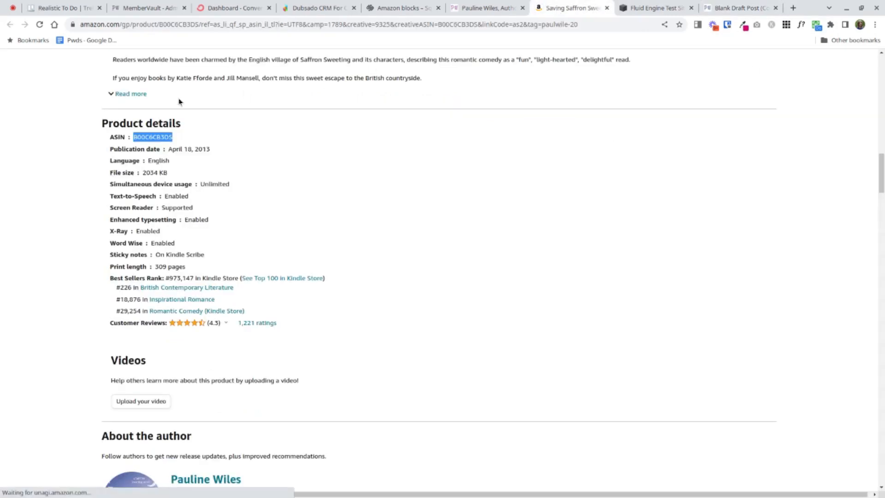
double_click(146, 137)
key(ctrl+c)
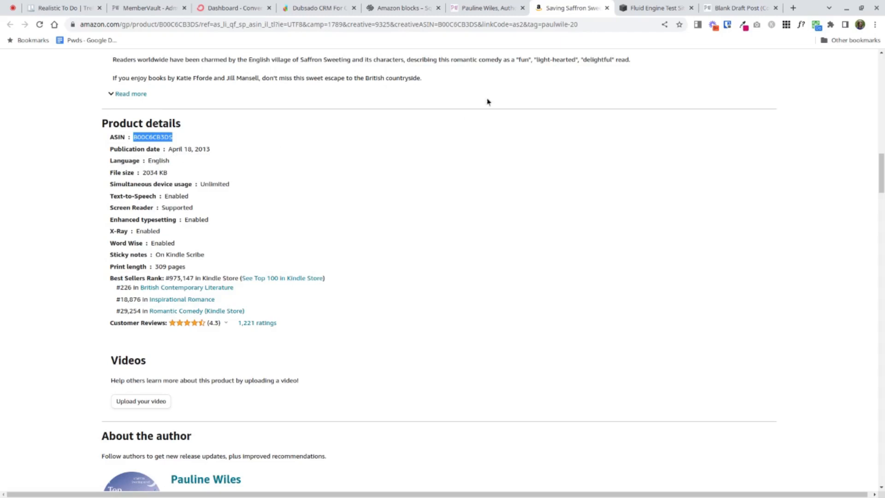
click(742, 9)
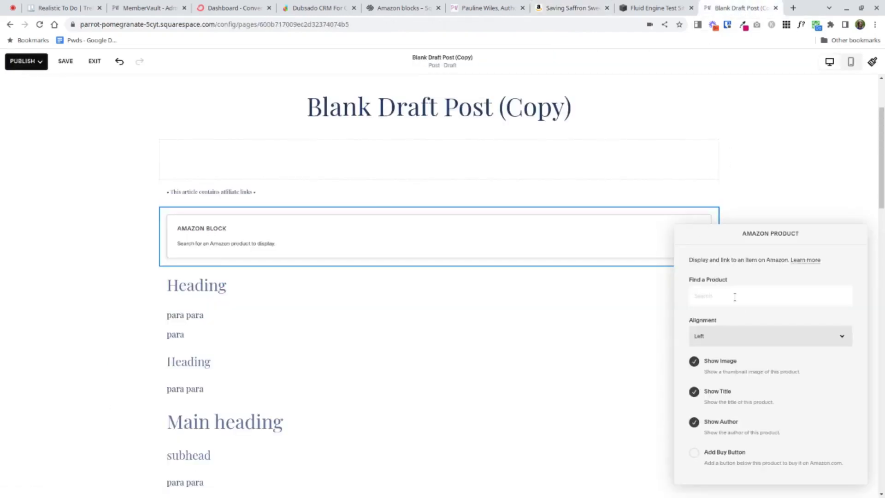
key(ctrl+v)
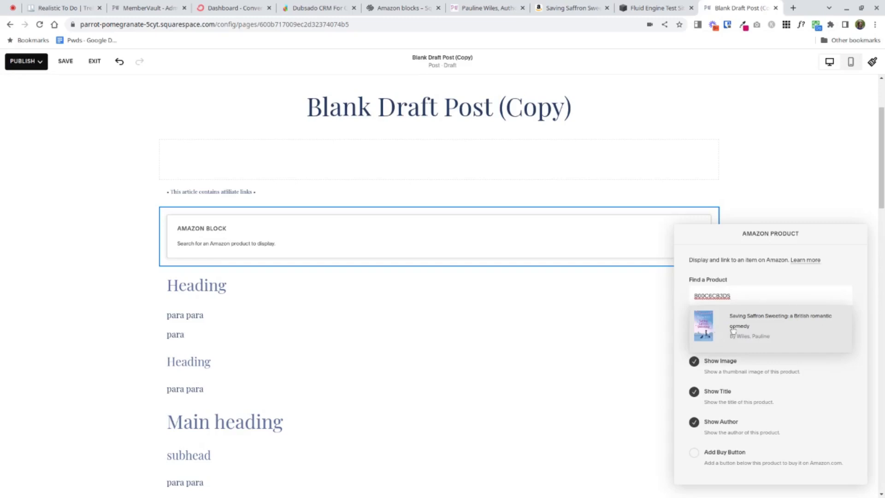
click(764, 323)
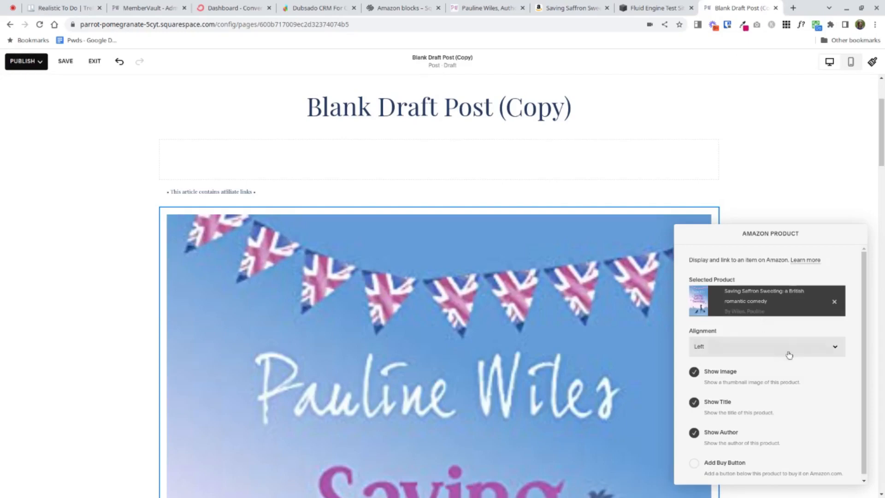
- Add a buy button to the Amazon product block and close its settings
scroll(790, 355, down, 1)
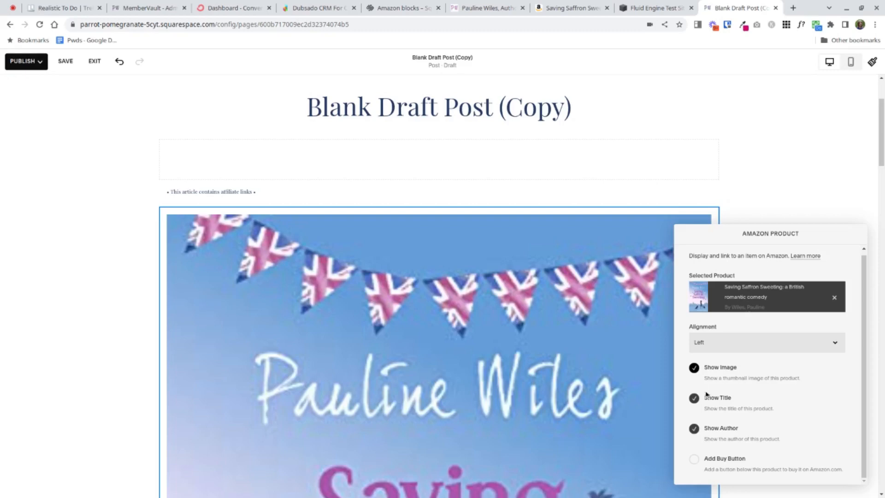
click(694, 460)
click(130, 233)
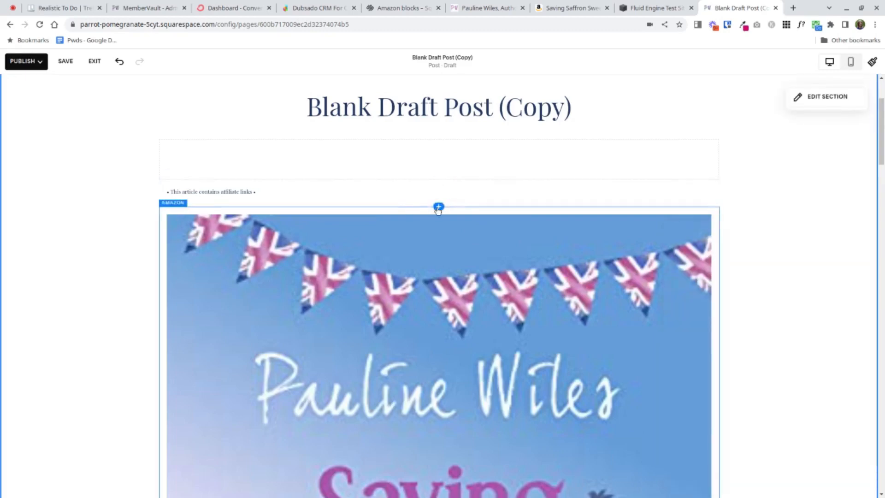
- Insert a spacer block above the Amazon block and place it on the left side of the book
click(438, 207)
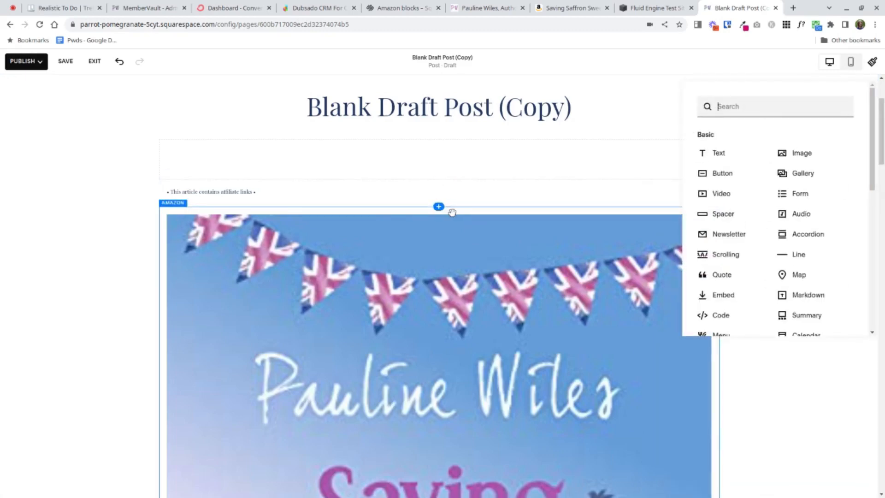
click(720, 215)
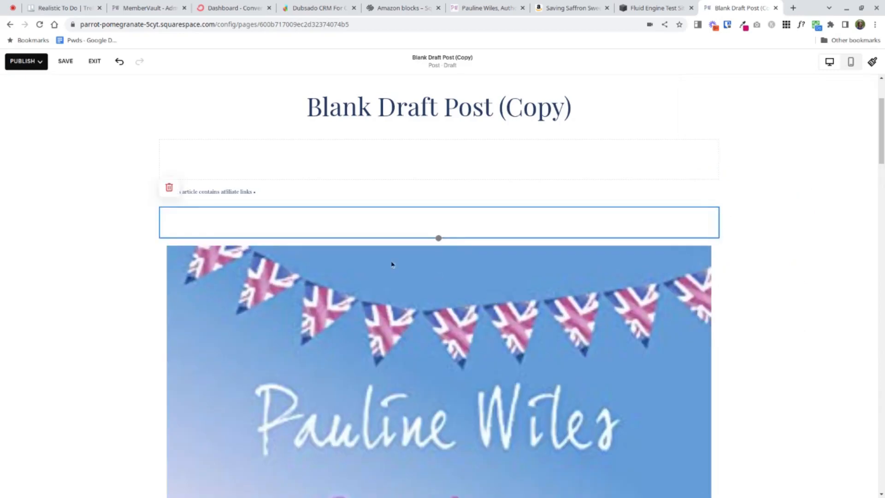
drag(357, 226, 257, 439)
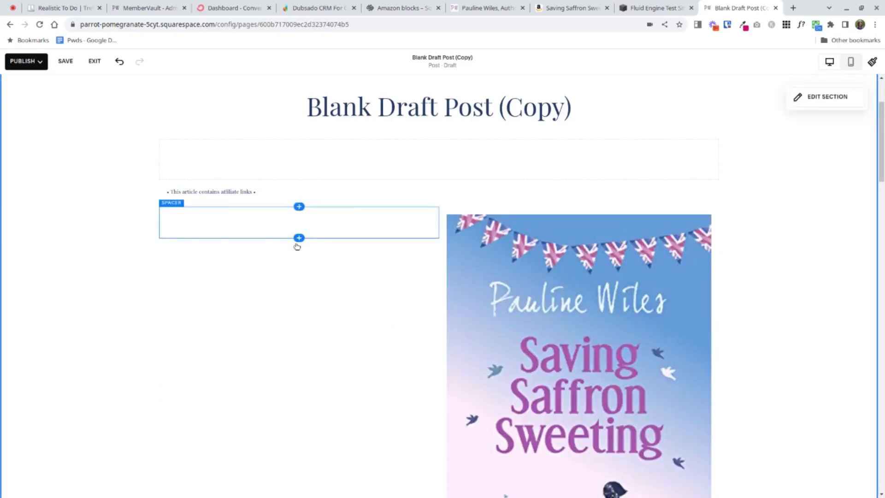
- Add a second spacer below the first and move it to the right side of the Amazon block
click(300, 239)
click(483, 246)
drag(318, 255, 675, 301)
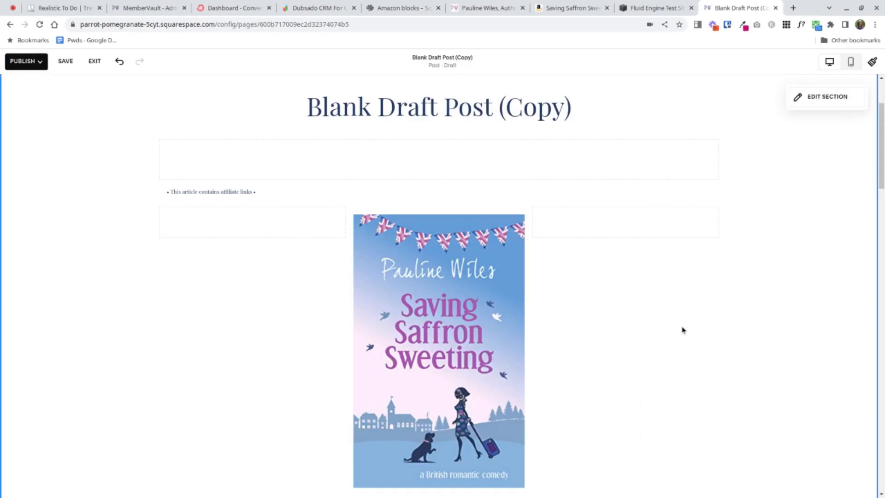
- Shrink the Amazon block further by widening the spacer column to its right, and check the resized product
scroll(683, 330, down, 1)
scroll(682, 330, down, 1)
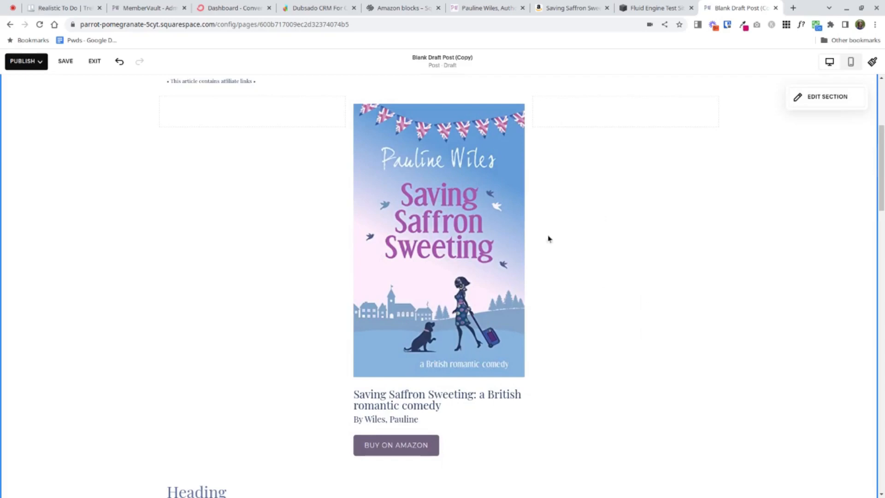
drag(538, 115, 486, 113)
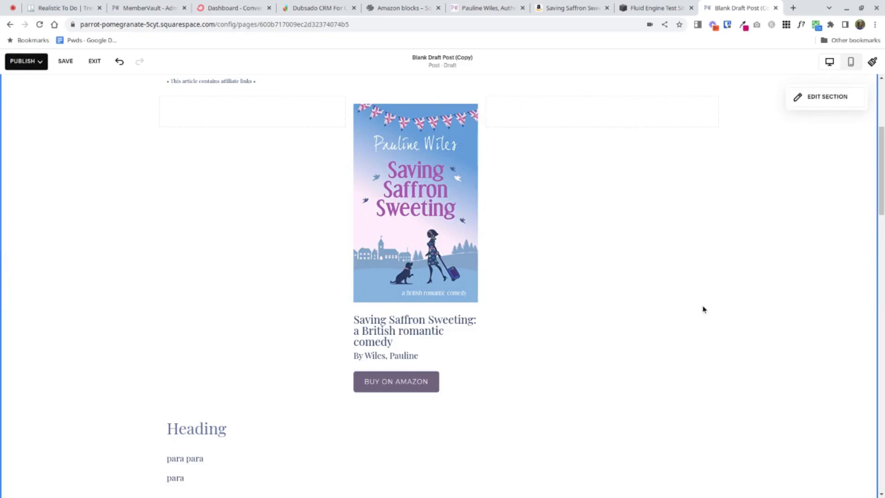
scroll(704, 309, up, 2)
scroll(705, 309, down, 2)
- In the Fluid Engine Test Site's advanced settings, paste the Amazon Associates ID under External API Keys and save
click(652, 8)
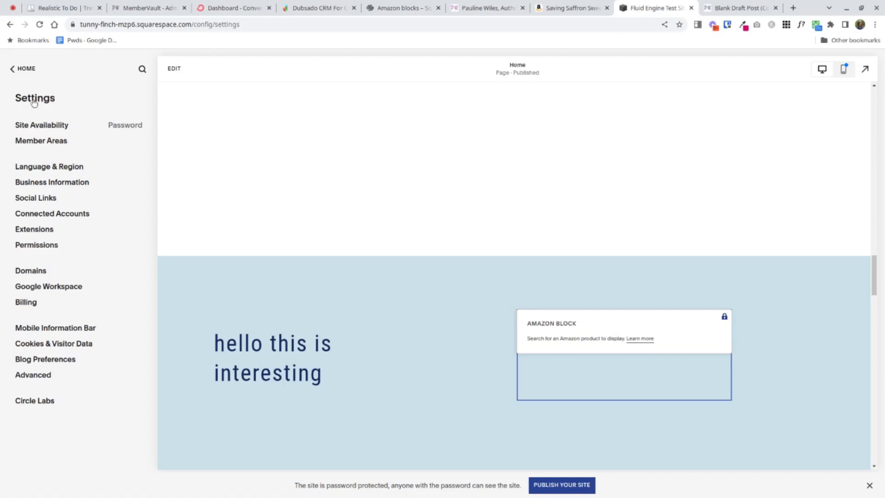
click(32, 376)
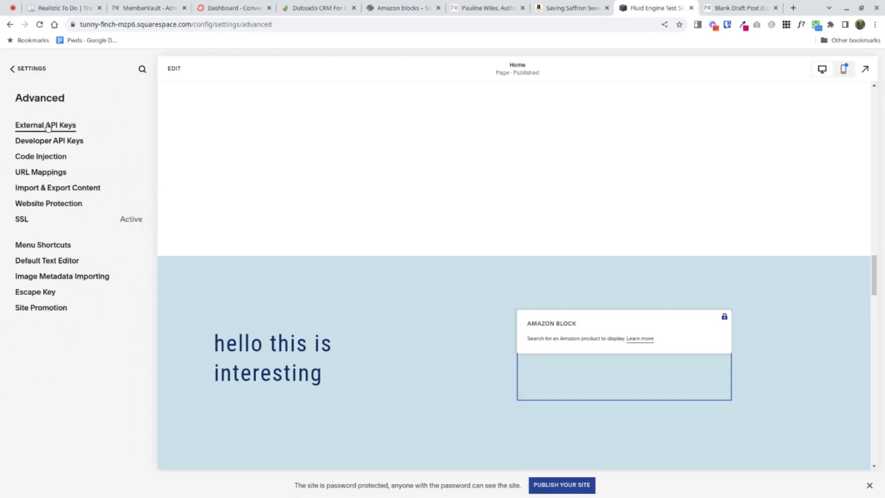
click(47, 125)
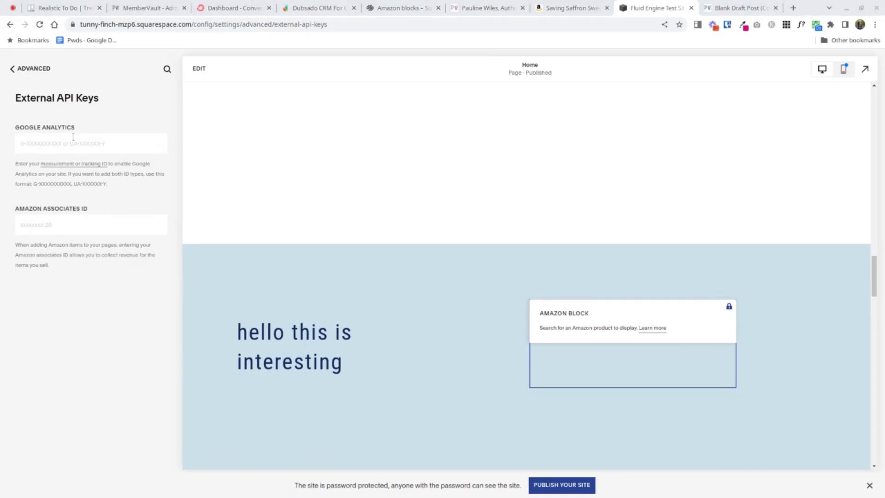
click(83, 224)
text(paulwile-20)
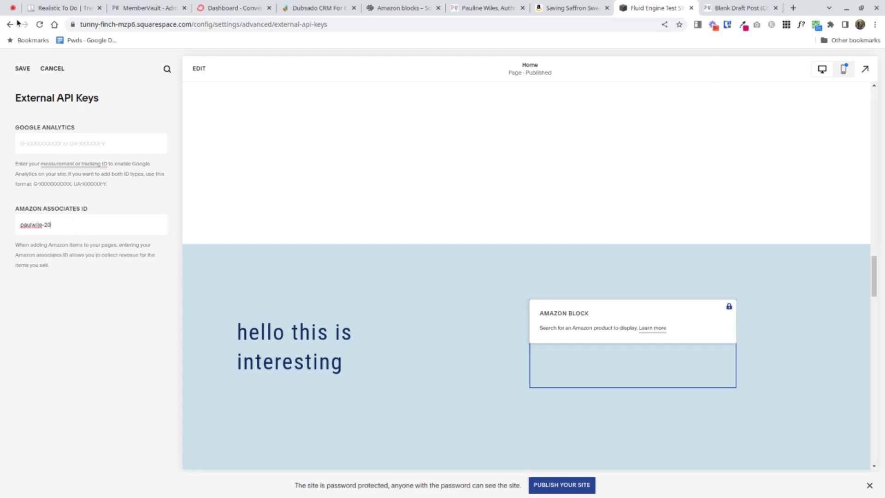
click(22, 70)
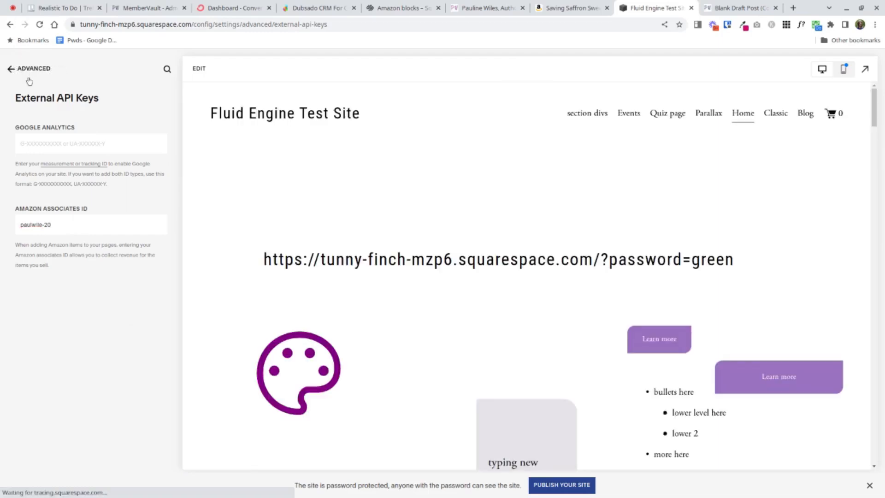
- Review the Amazon Associate disclosure sentence in the savingsaffronsweeting.com footer and return to the draft post
click(731, 8)
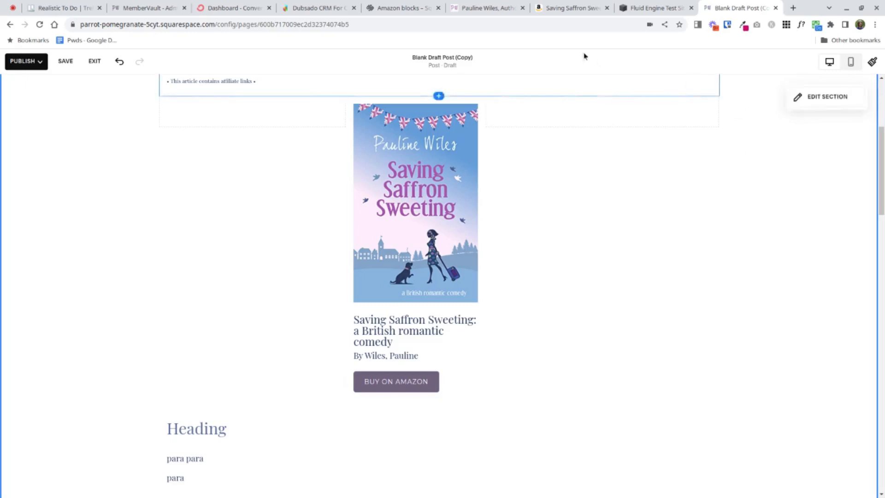
click(493, 8)
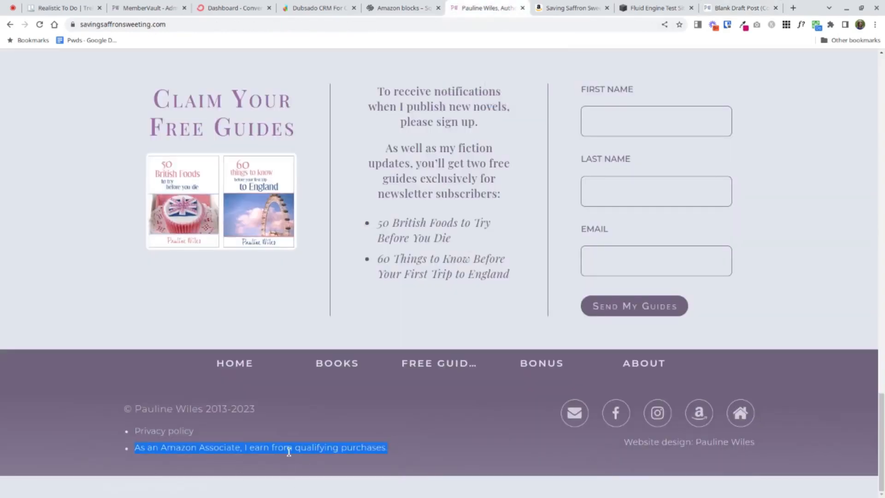
click(150, 449)
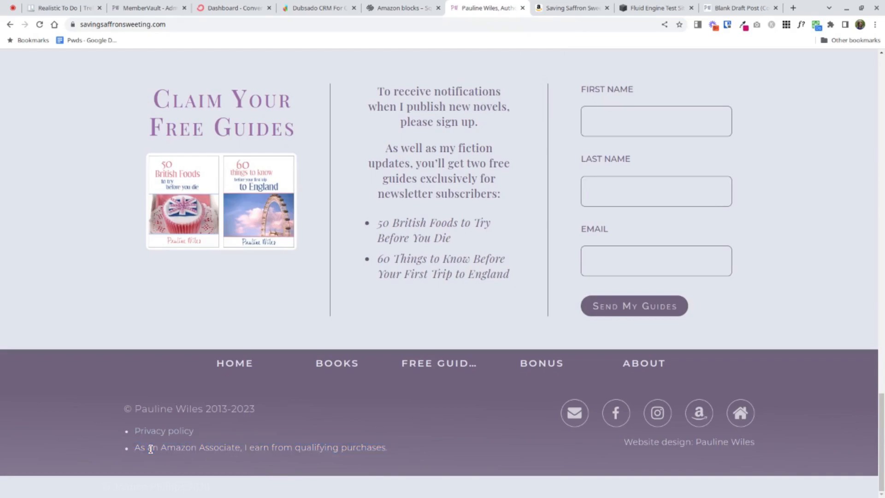
drag(136, 447, 365, 457)
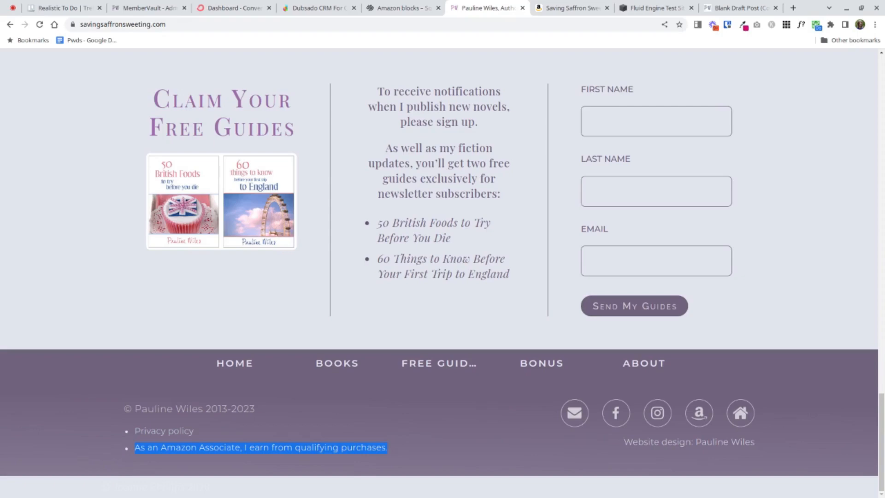
click(734, 7)
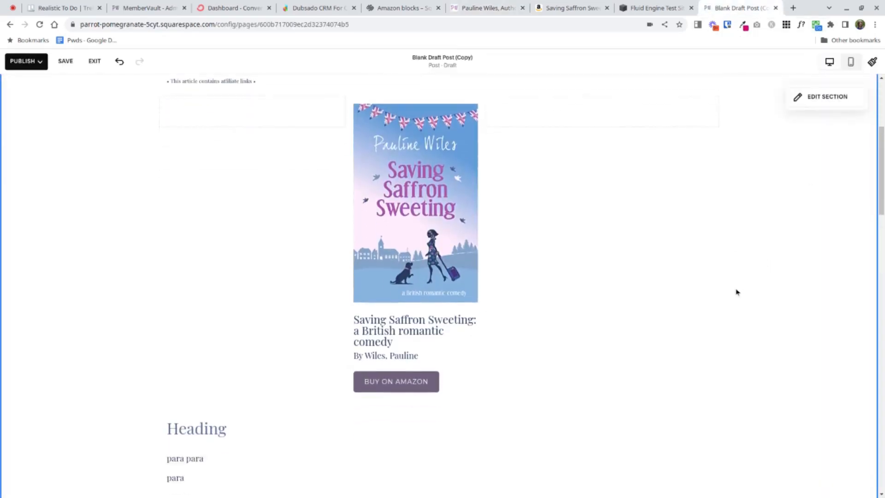